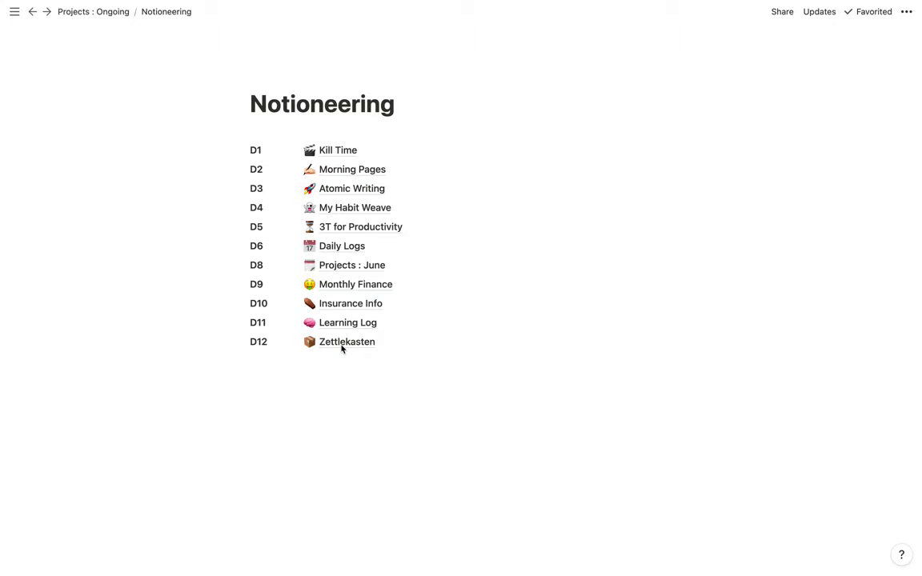
# Open the Zettlekasten page from the Notioneering list and look over the notes in the Fleets table.
pyautogui.click(344, 347)
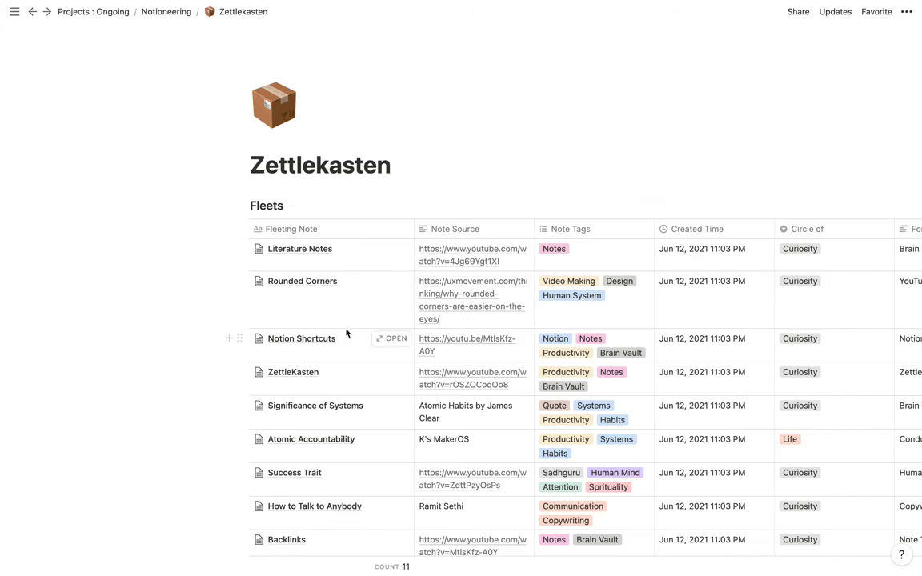
pyautogui.scroll(-3, 474, 180)
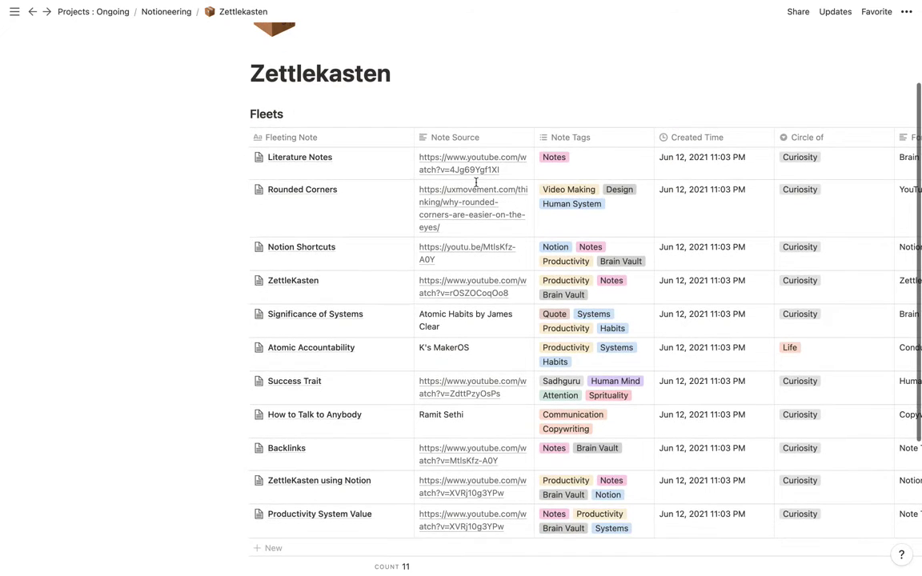
pyautogui.scroll(-3, 476, 182)
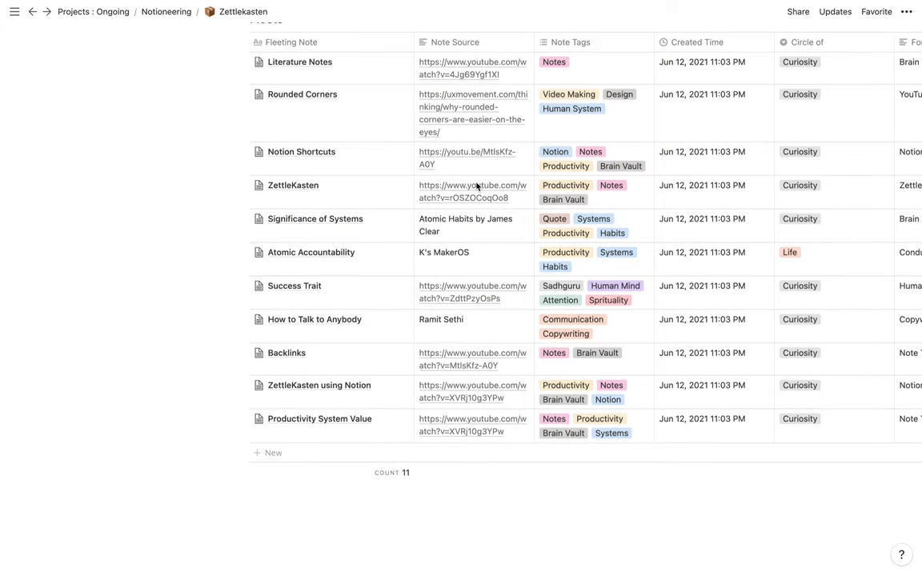
pyautogui.scroll(1, 476, 186)
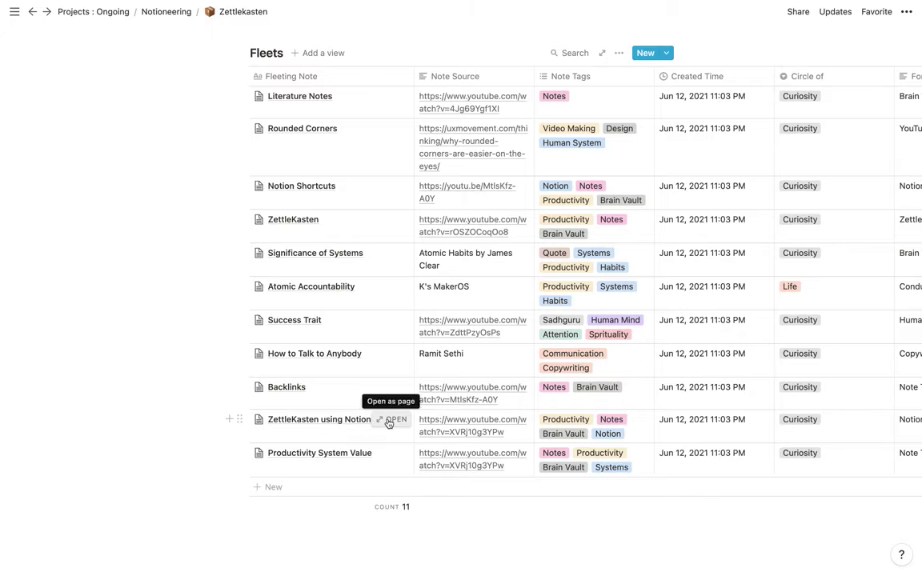
# Open the "ZettleKasten using Notion" note and follow its backlink to the ZettleKasten note.
pyautogui.click(389, 420)
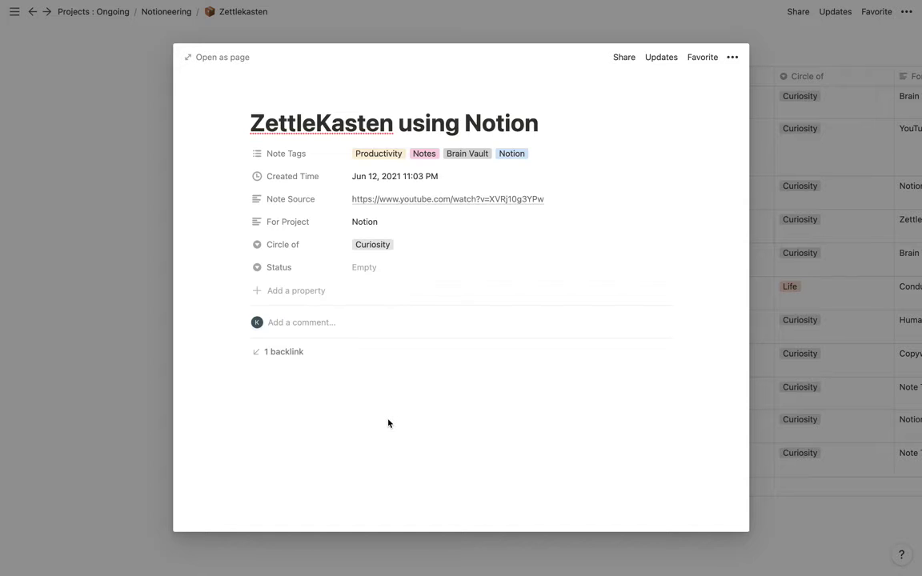
pyautogui.click(290, 355)
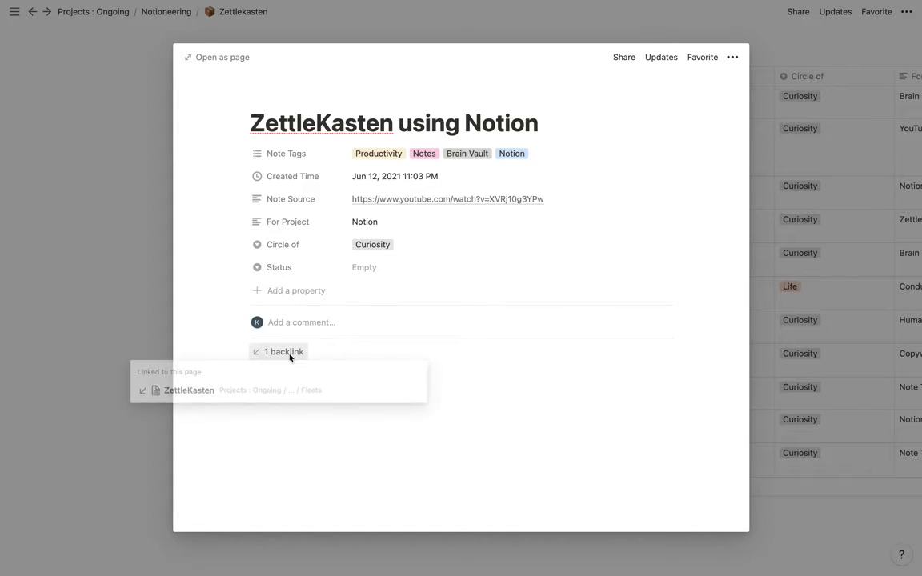
pyautogui.click(181, 392)
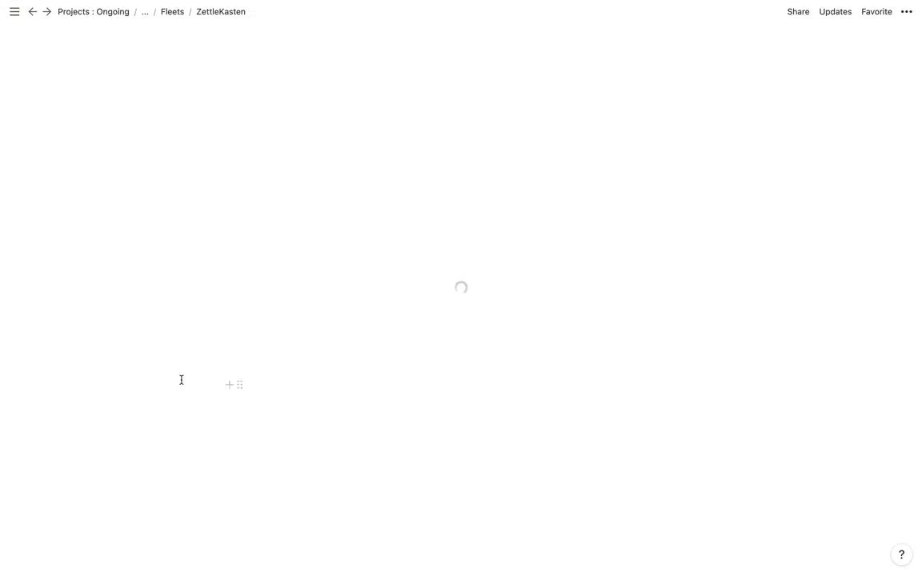
# Read through the ZettleKasten note, from its properties and steps to the linked notes and embedded tweet.
pyautogui.scroll(15, 396, 271)
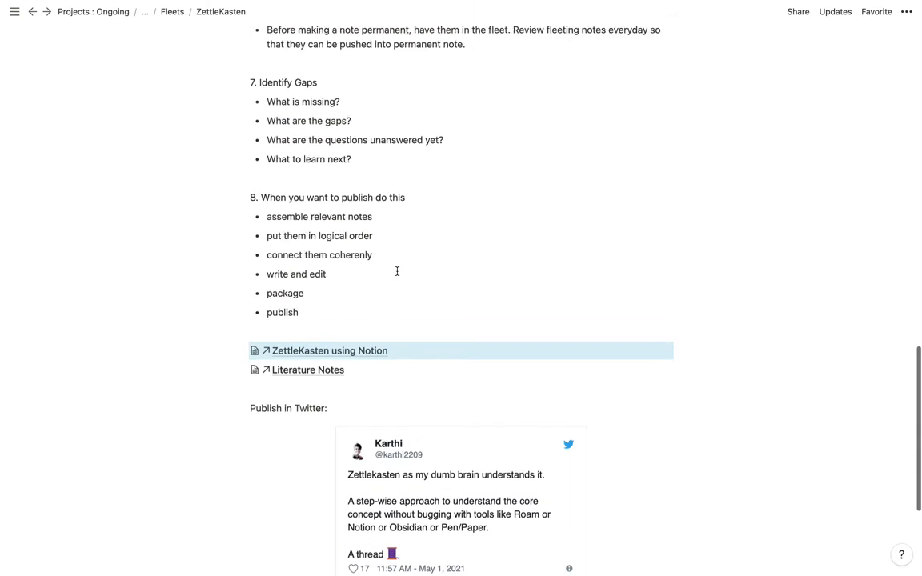
pyautogui.scroll(5, 397, 271)
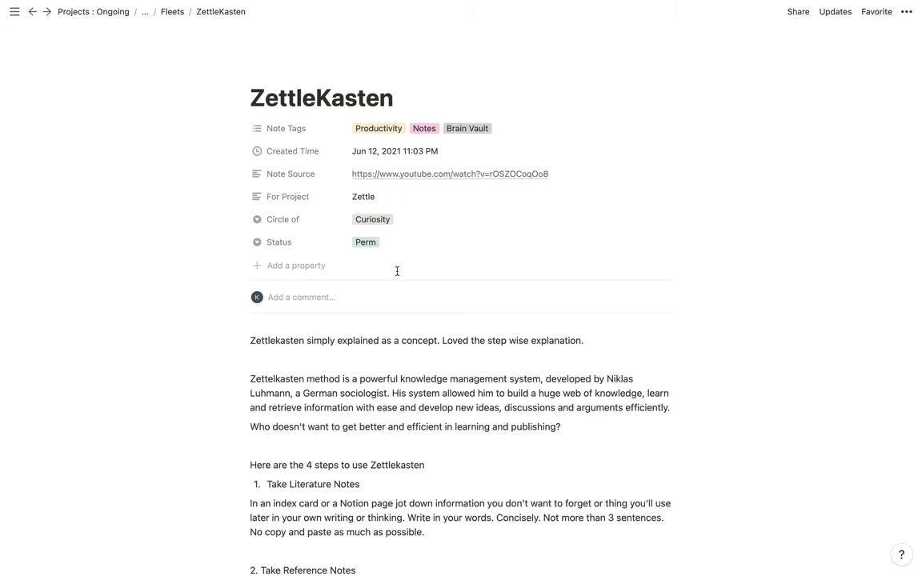
pyautogui.scroll(-3, 432, 343)
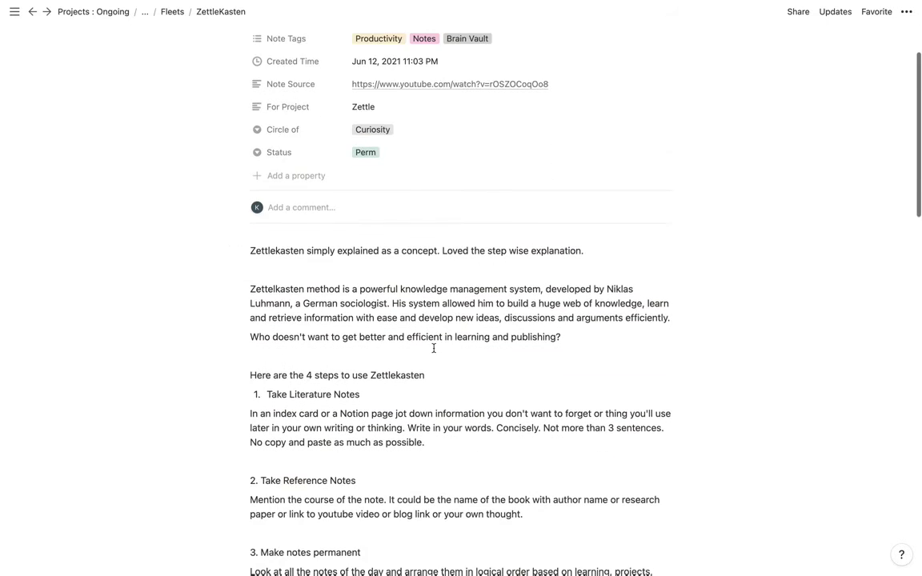
pyautogui.scroll(-15, 434, 348)
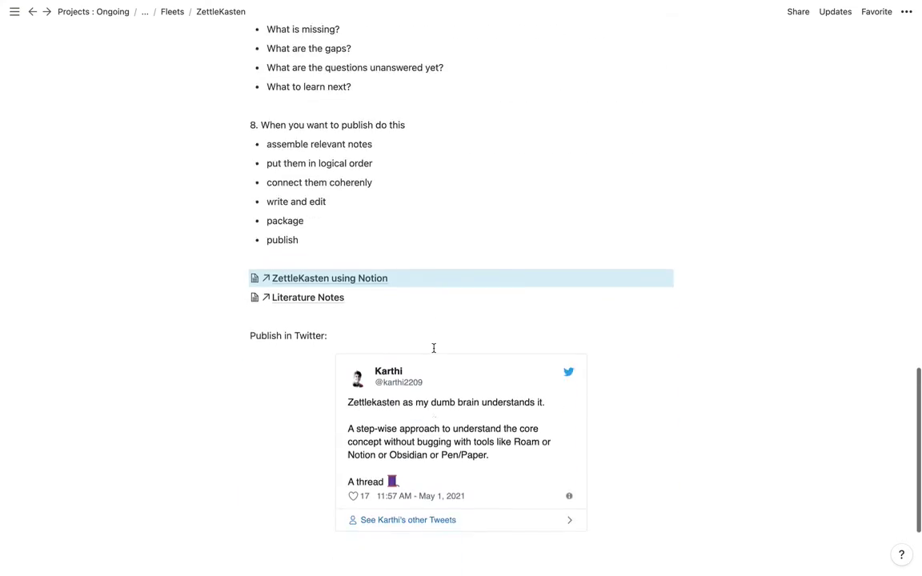
pyautogui.scroll(-3, 434, 348)
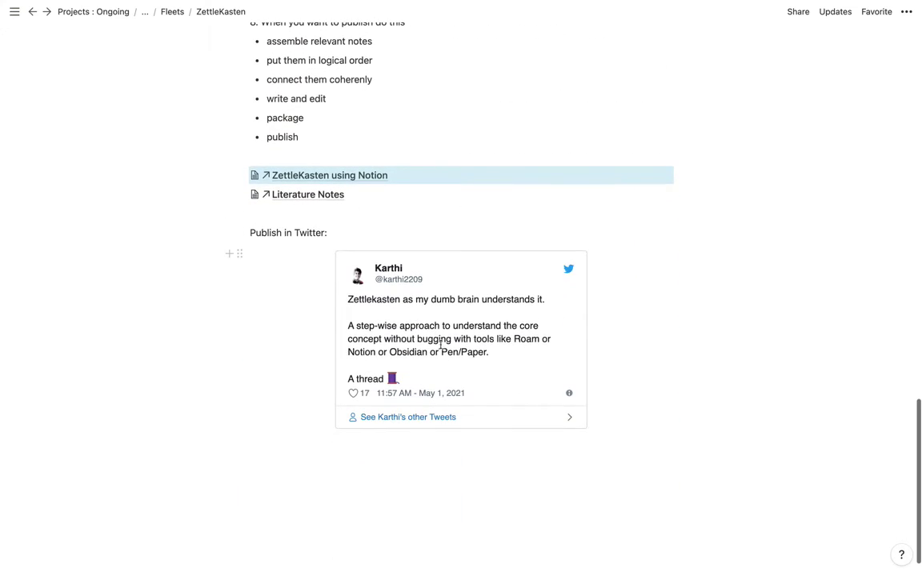
pyautogui.scroll(5, 546, 340)
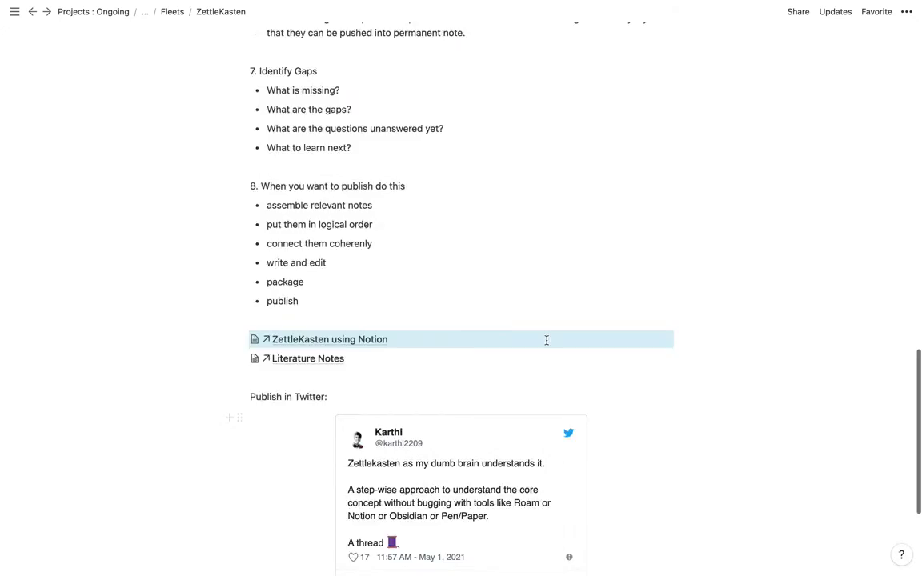
pyautogui.scroll(15, 546, 340)
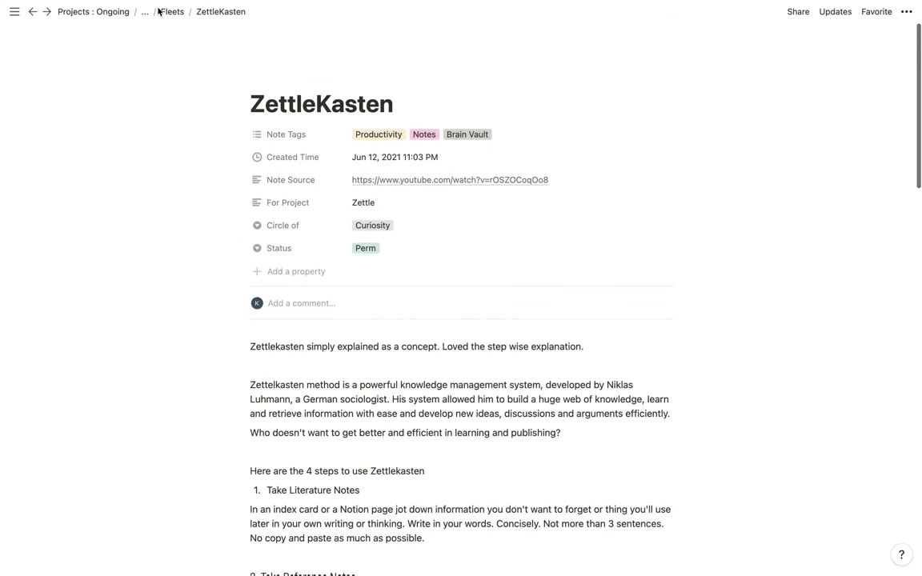
# Go to the full Fleets database and open the Success Trait note to view its properties and text.
pyautogui.click(169, 12)
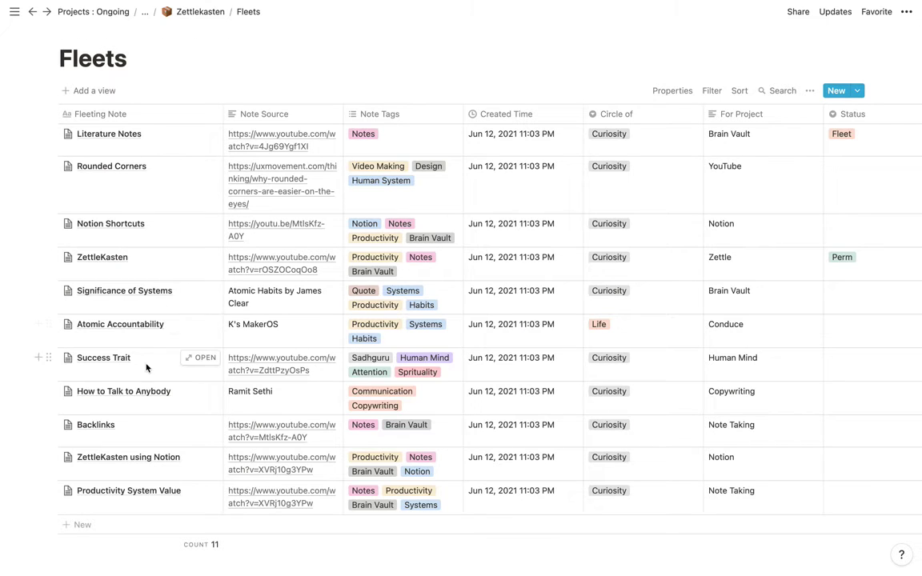
pyautogui.click(198, 358)
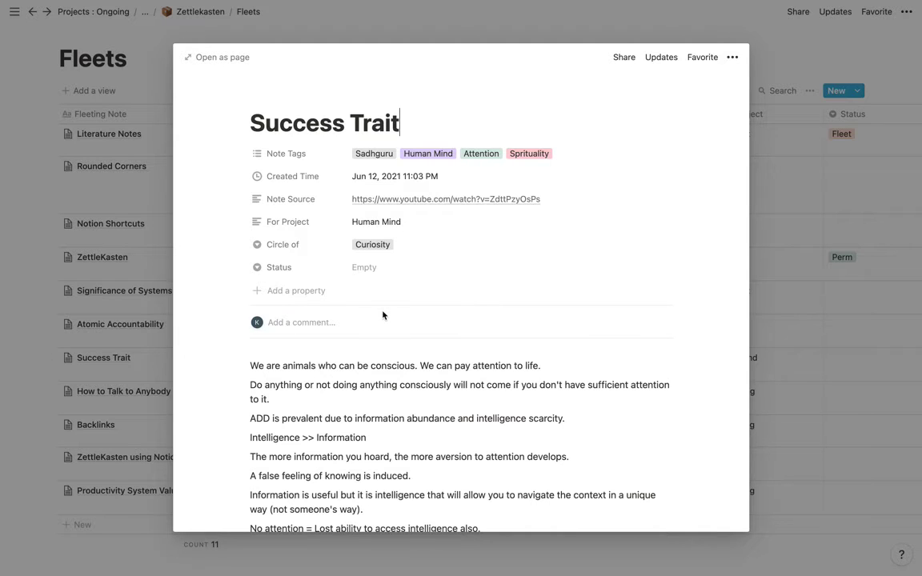
pyautogui.scroll(-1, 383, 316)
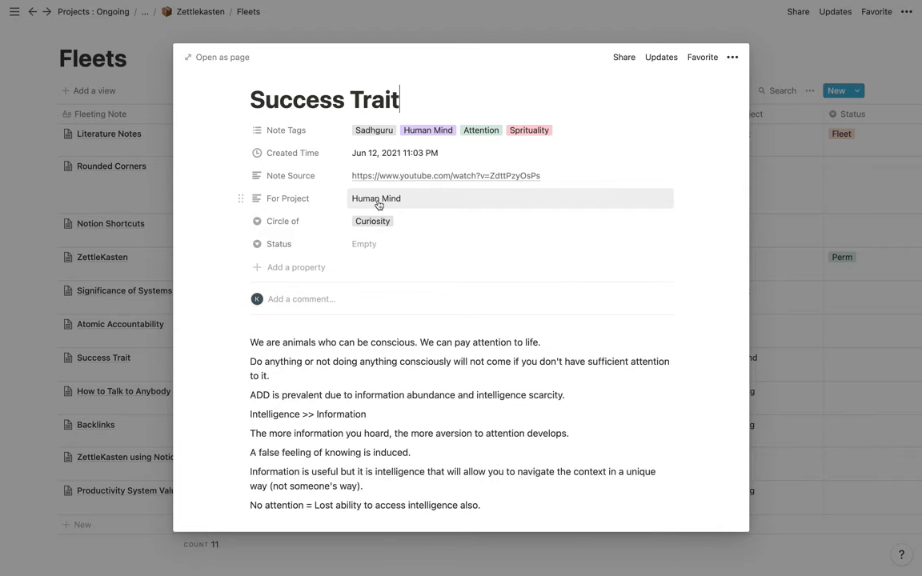
# Set the Success Trait note's Status to Fleet, change it to Perm, and close the note after reviewing its content.
pyautogui.click(363, 248)
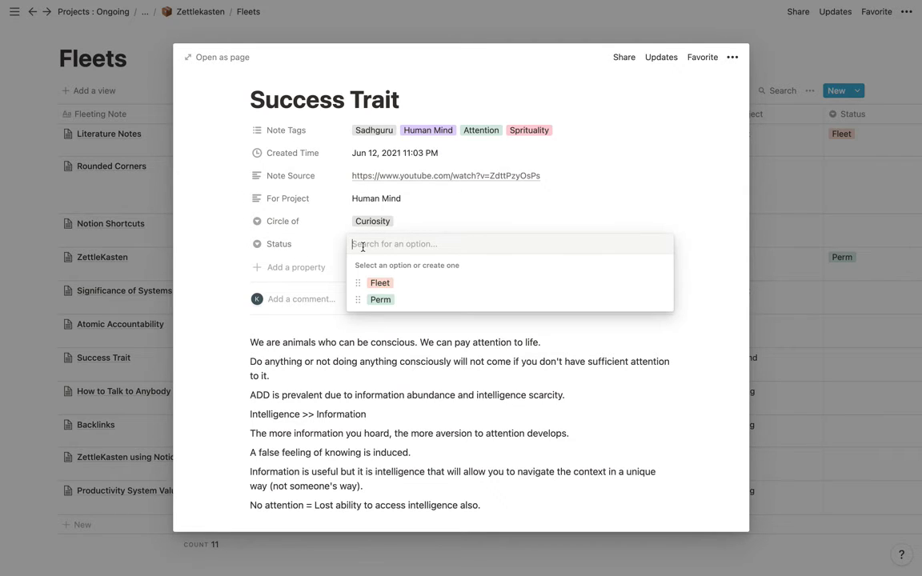
pyautogui.click(389, 290)
pyautogui.click(386, 248)
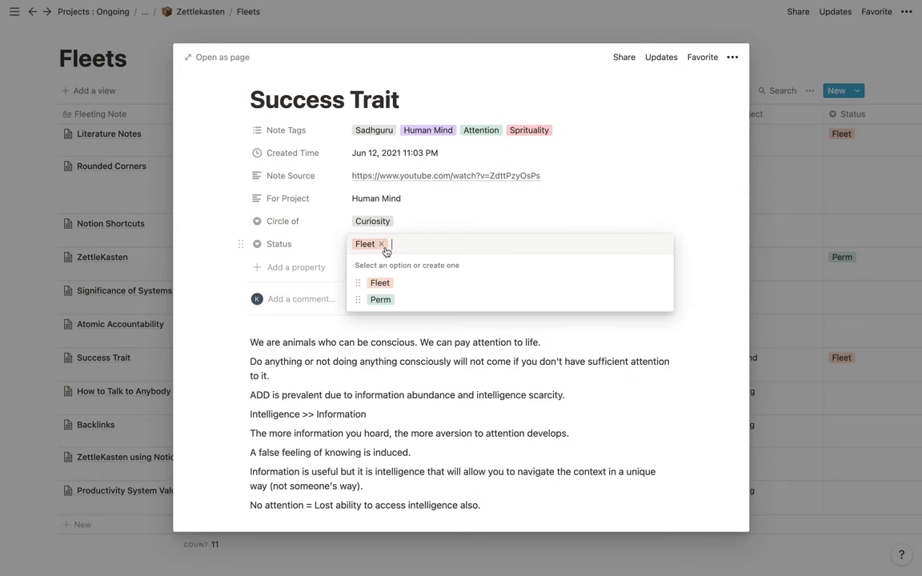
pyautogui.click(382, 300)
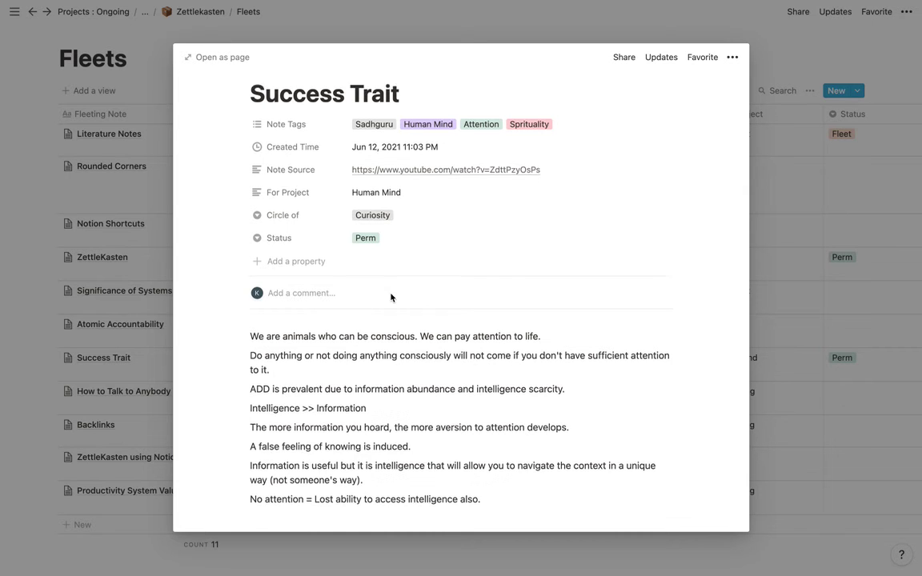
pyautogui.scroll(-10, 391, 297)
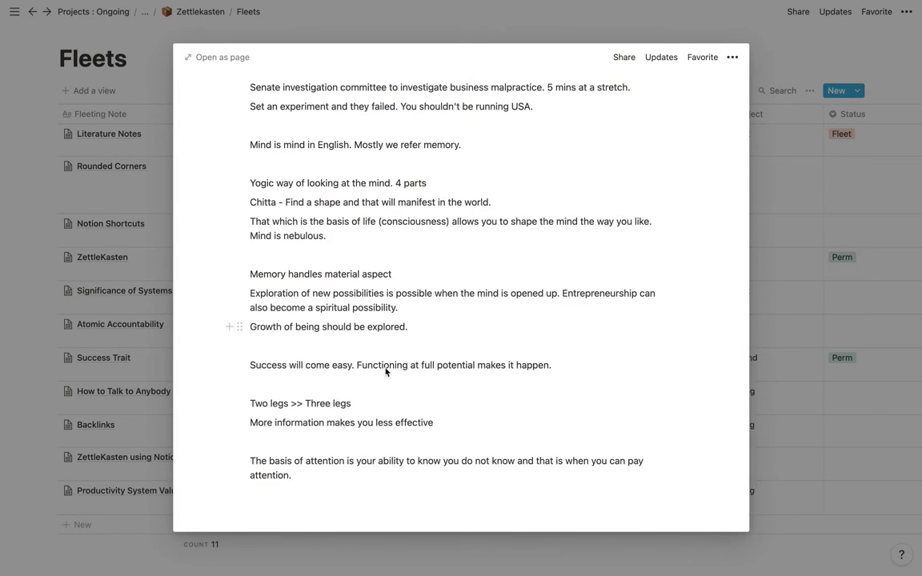
pyautogui.click(393, 552)
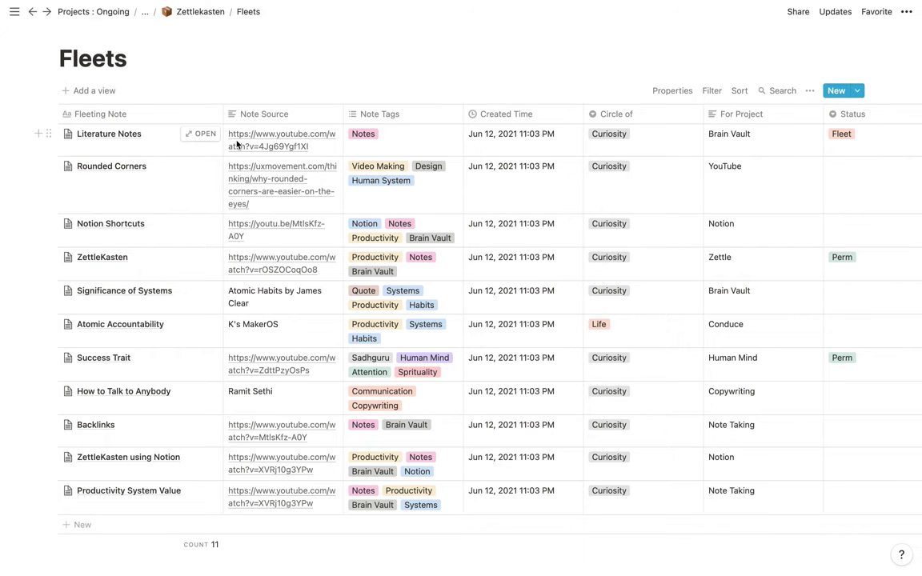
# Search the Fleets database for "syste", review the matching notes, and clear the search.
pyautogui.click(788, 94)
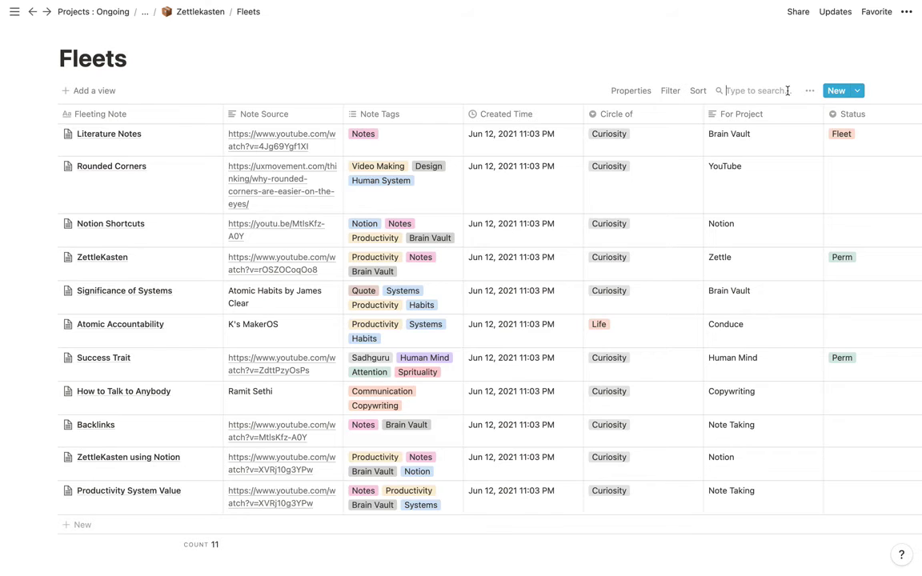
pyautogui.write('syste,')
pyautogui.press('BackSpace')
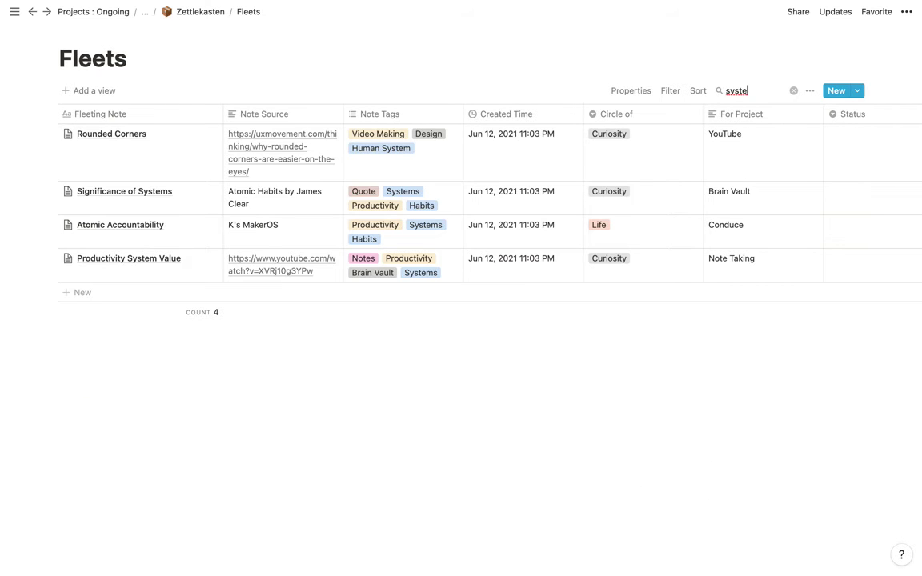
pyautogui.moveTo(152, 213)
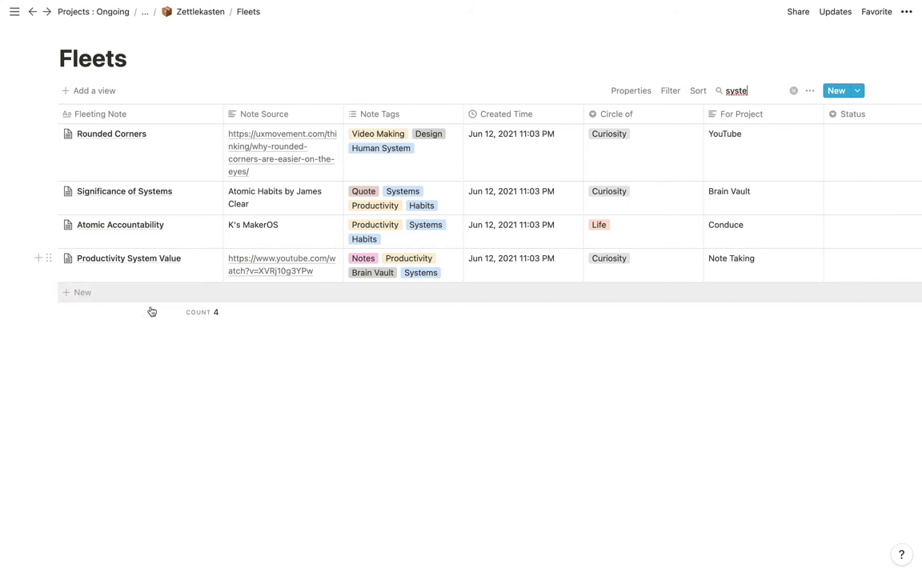
pyautogui.click(793, 91)
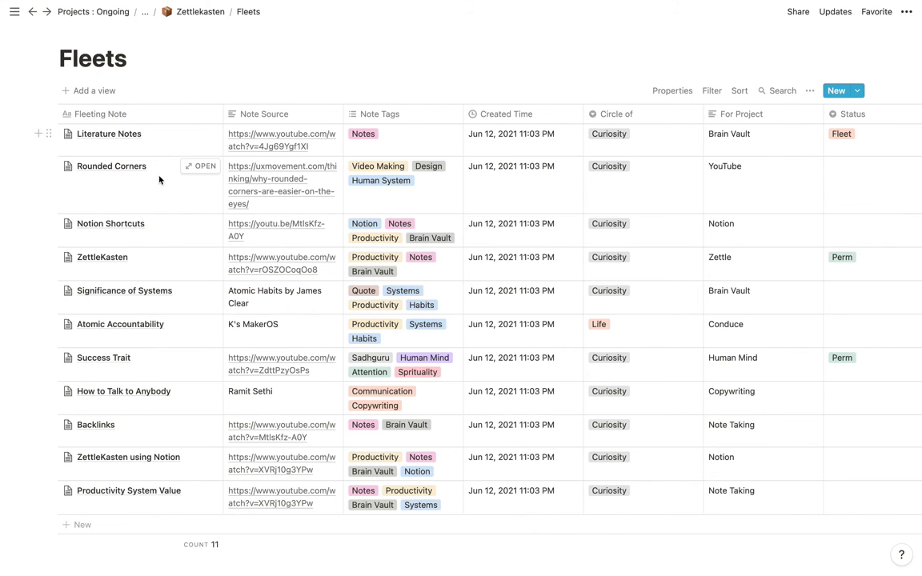
# Open the Atomic Accountability note, look through its properties, embedded videos and template pages, and close it.
pyautogui.click(189, 324)
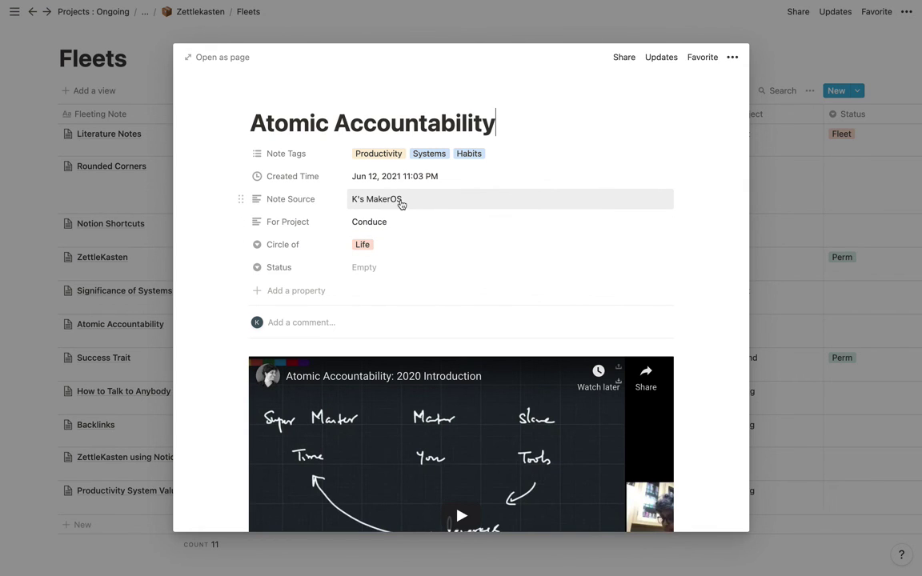
pyautogui.scroll(-10, 392, 237)
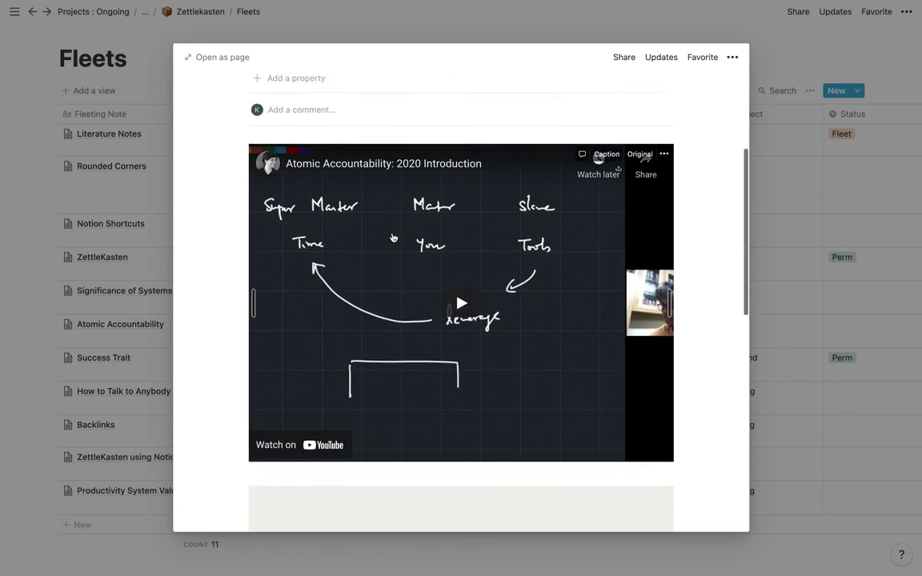
pyautogui.scroll(-10, 393, 238)
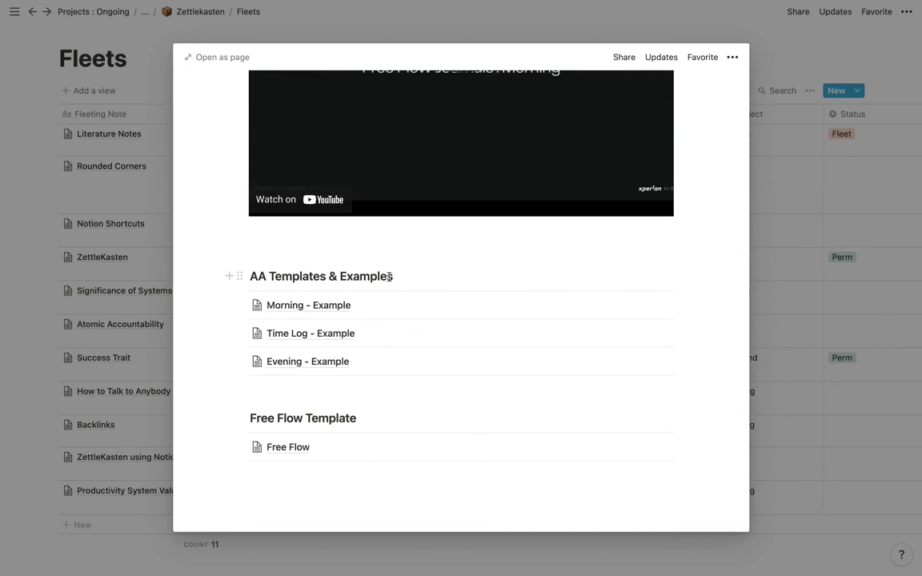
pyautogui.scroll(5, 391, 256)
pyautogui.scroll(15, 389, 276)
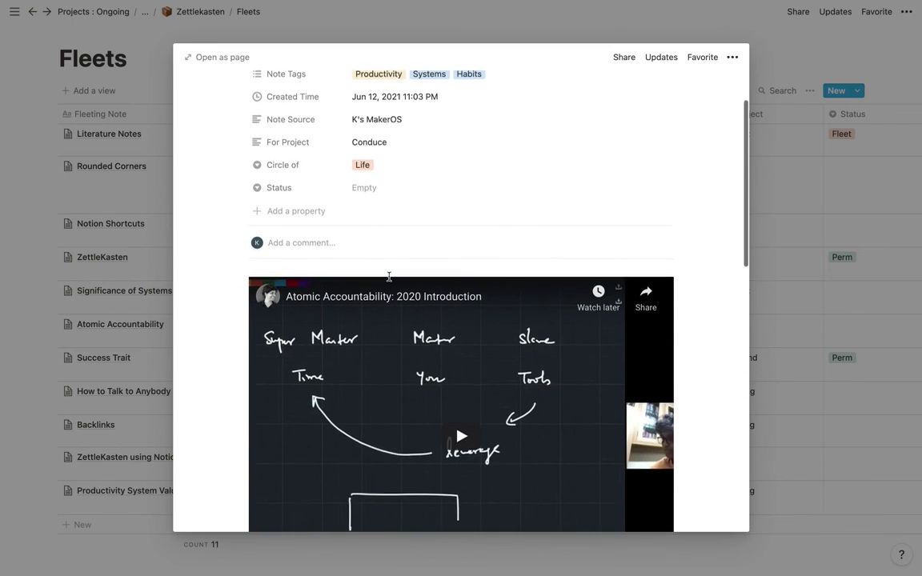
pyautogui.click(776, 565)
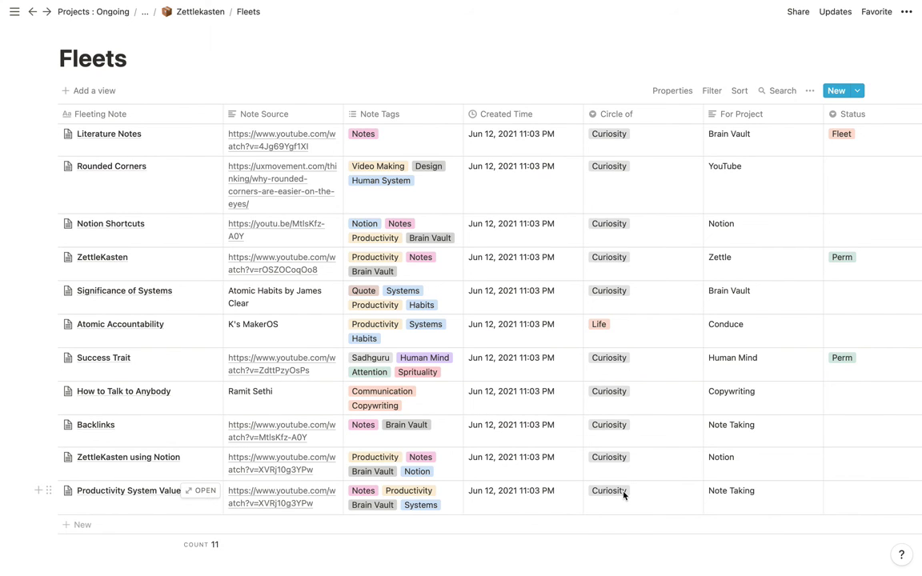
pyautogui.moveTo(652, 10)
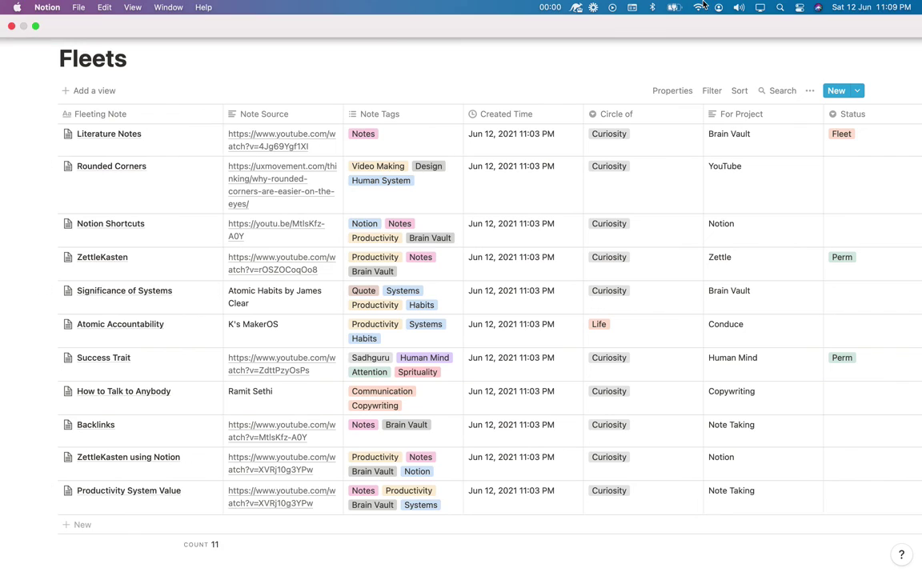